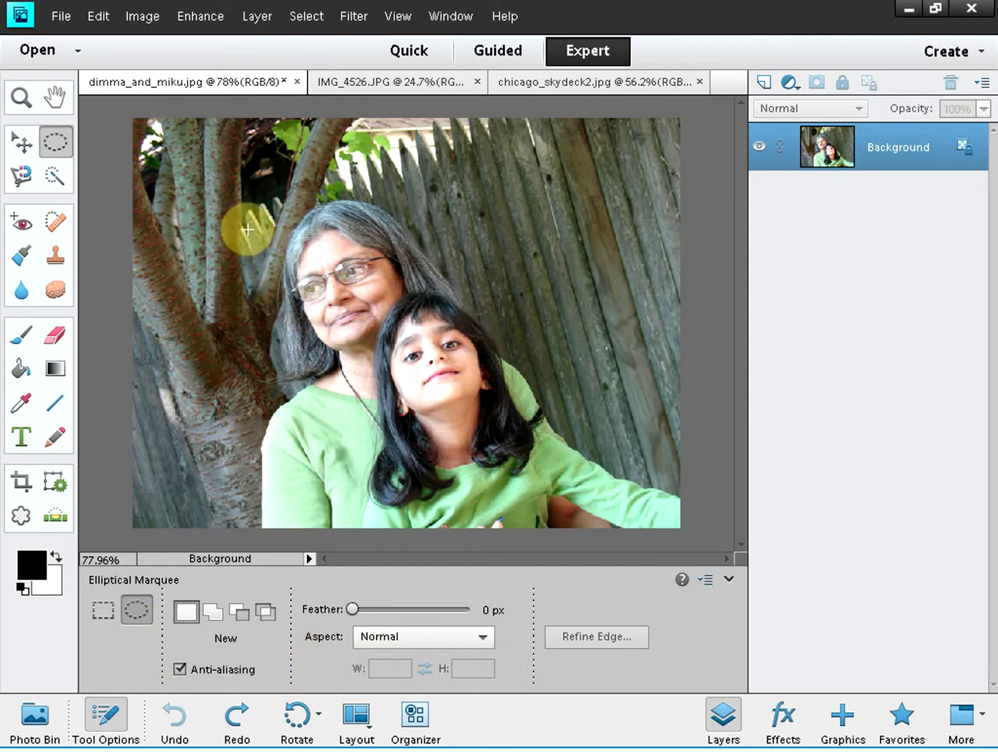
- Draw an oval selection over the woman and girl, then shift it up-left onto their faces
drag(245, 229, 633, 489)
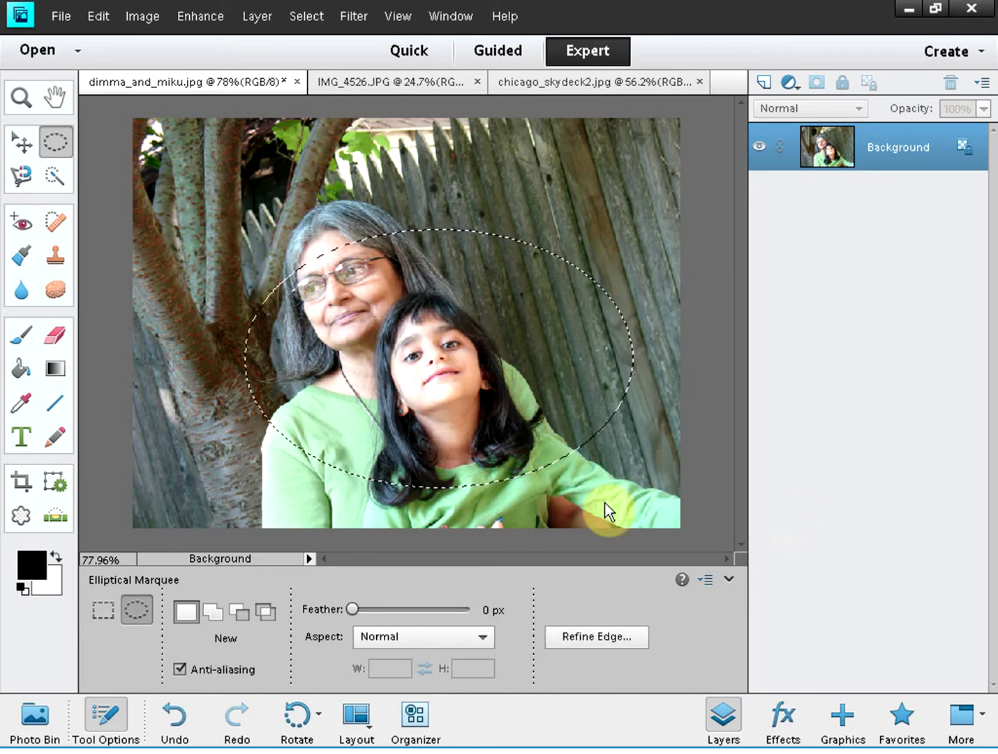
drag(439, 363, 407, 318)
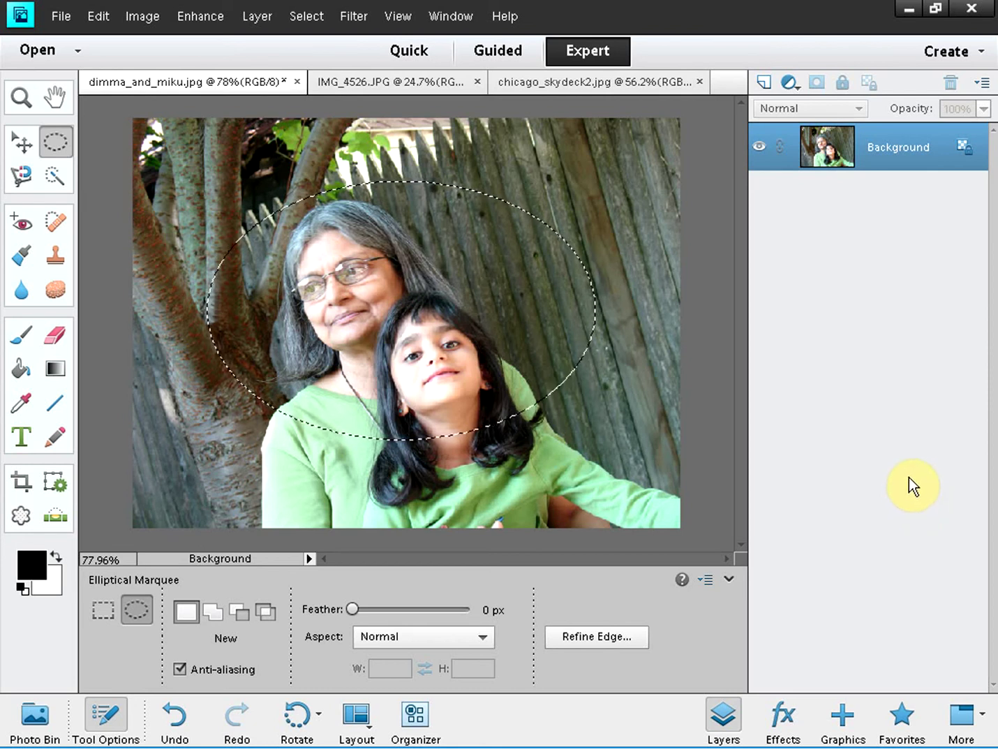
- Invert the oval selection and fill everything outside it with white
click(307, 17)
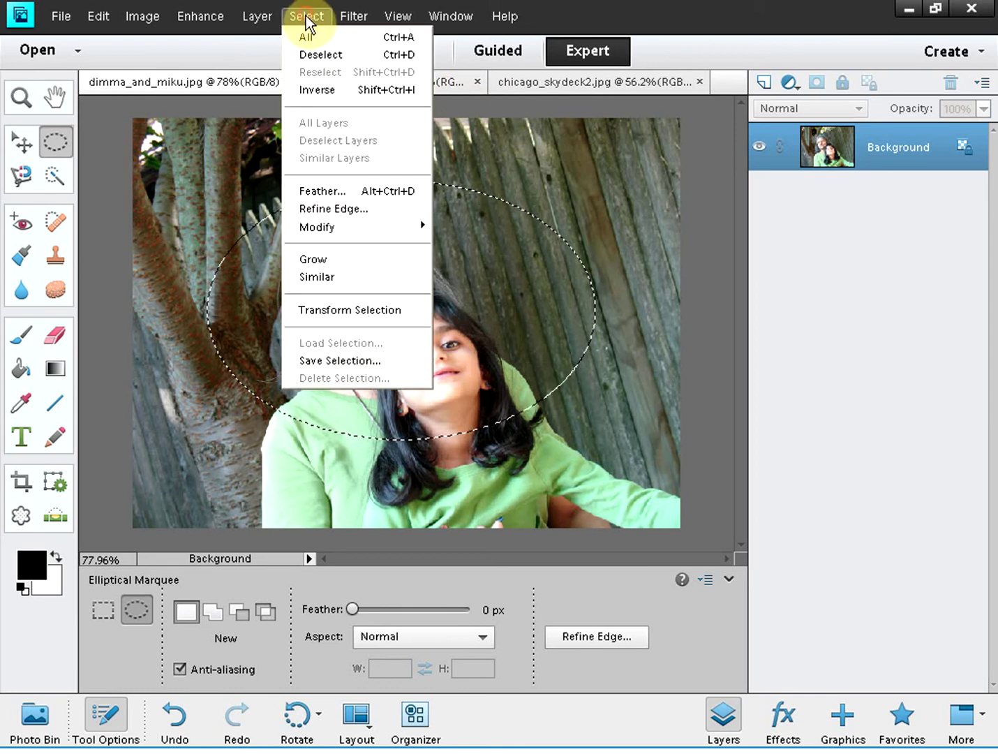
click(318, 91)
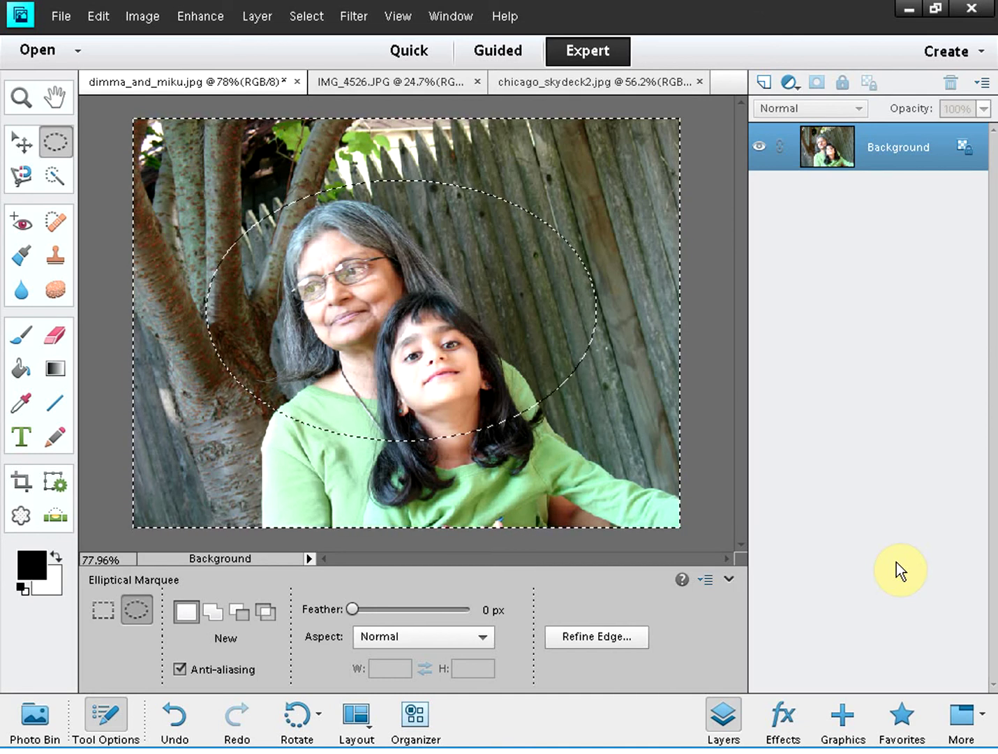
key(Delete)
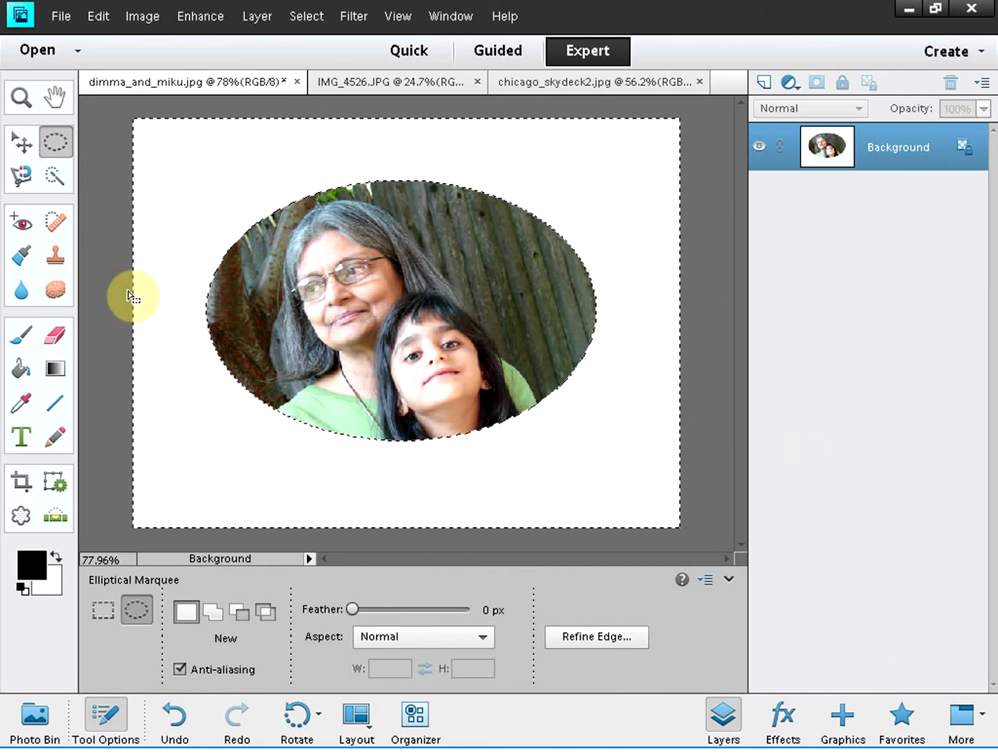
click(20, 482)
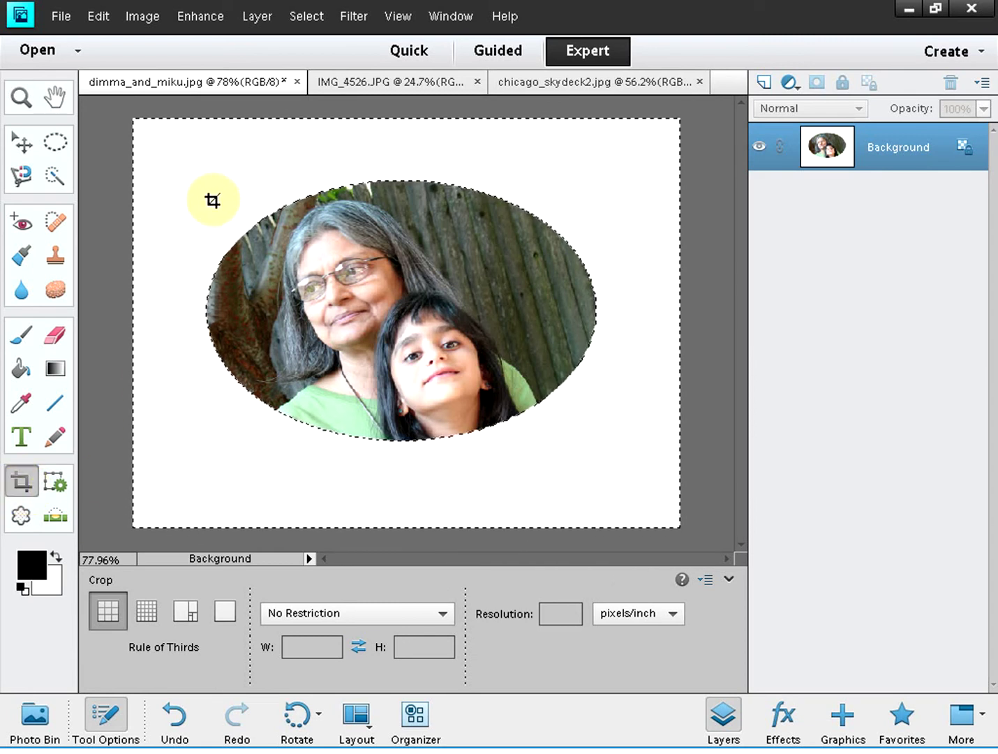
- Crop tightly around the oval vignette, adjusting each edge, then undo the crop
click(558, 407)
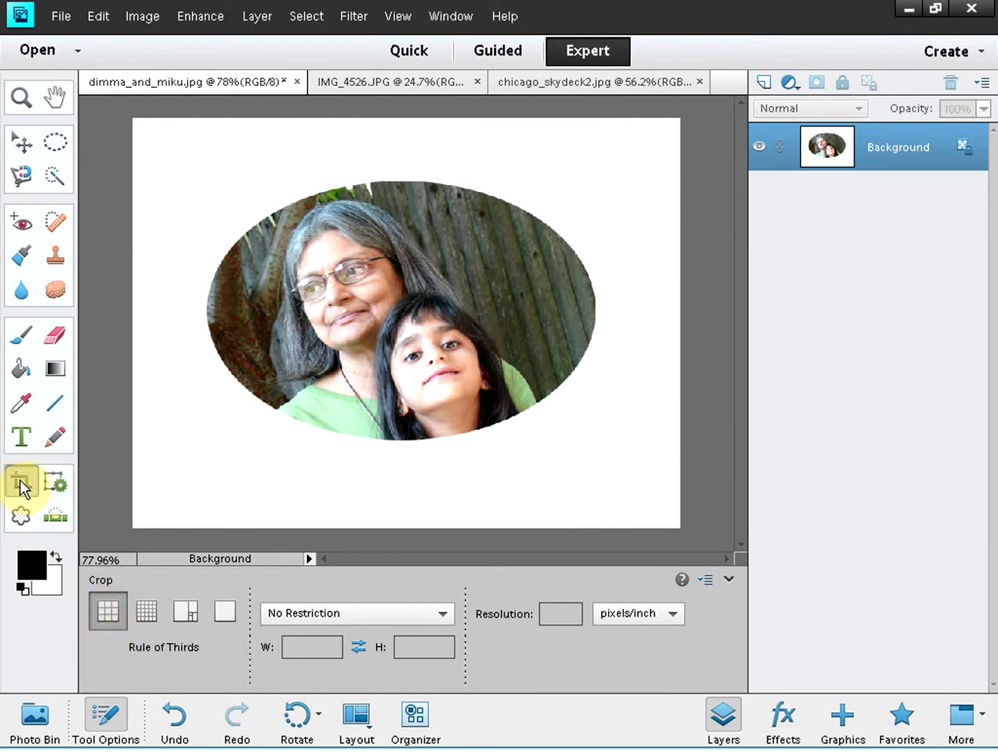
drag(197, 188, 605, 433)
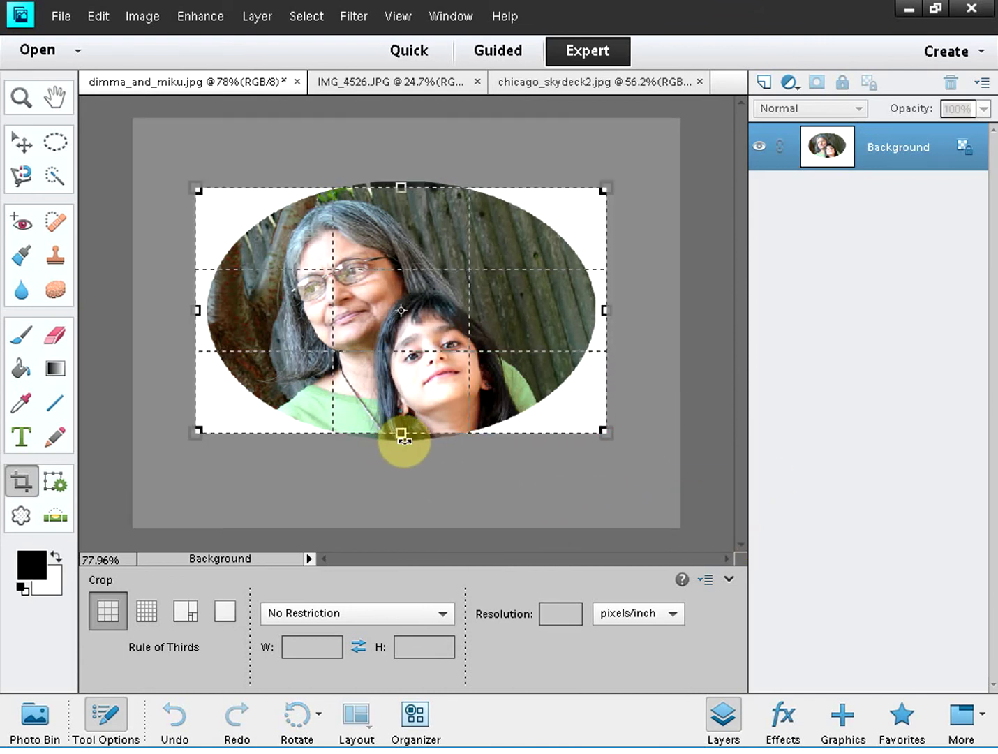
mouse_move(402, 436)
mouse_down()
mouse_move(405, 446)
mouse_move(399, 439)
mouse_up()
drag(402, 189, 403, 183)
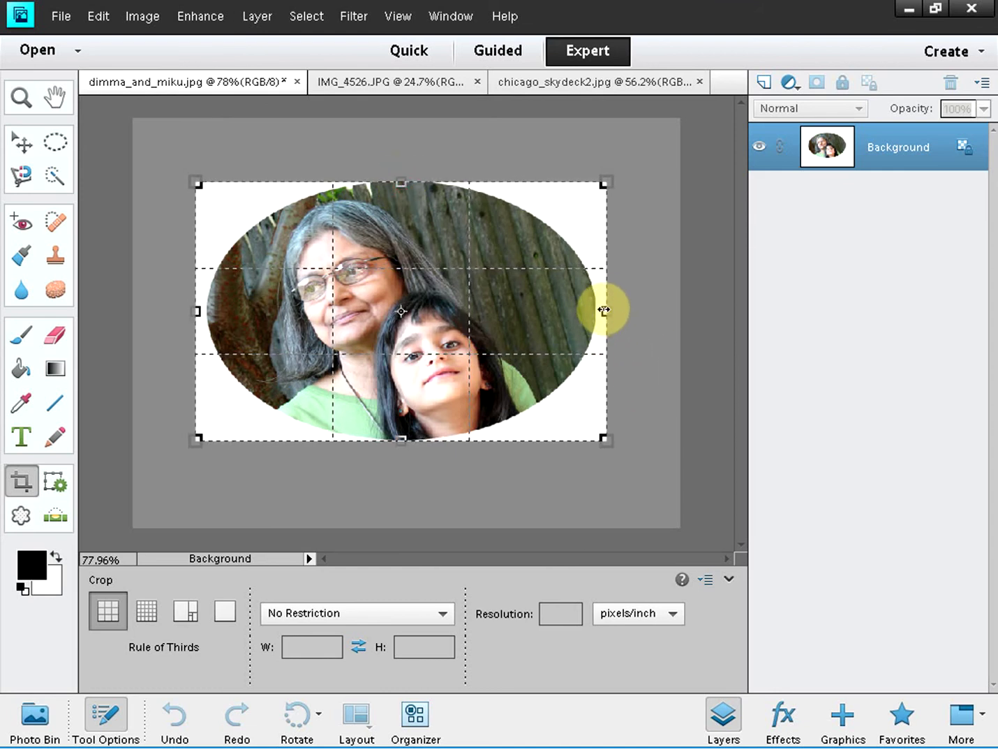
drag(607, 312, 596, 311)
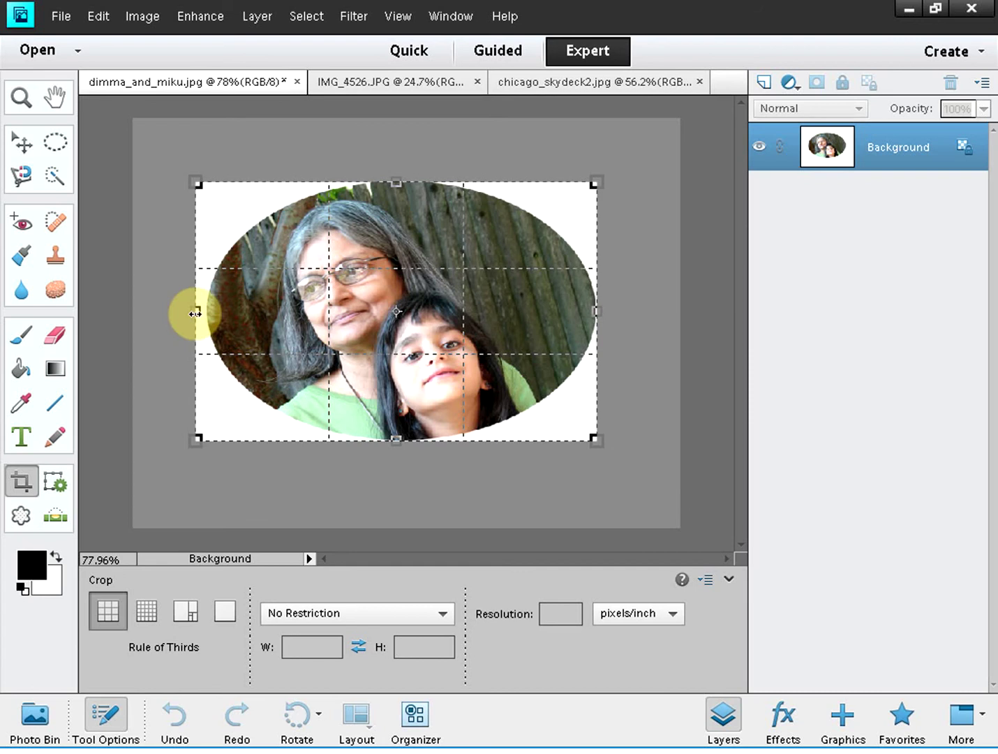
drag(194, 312, 205, 312)
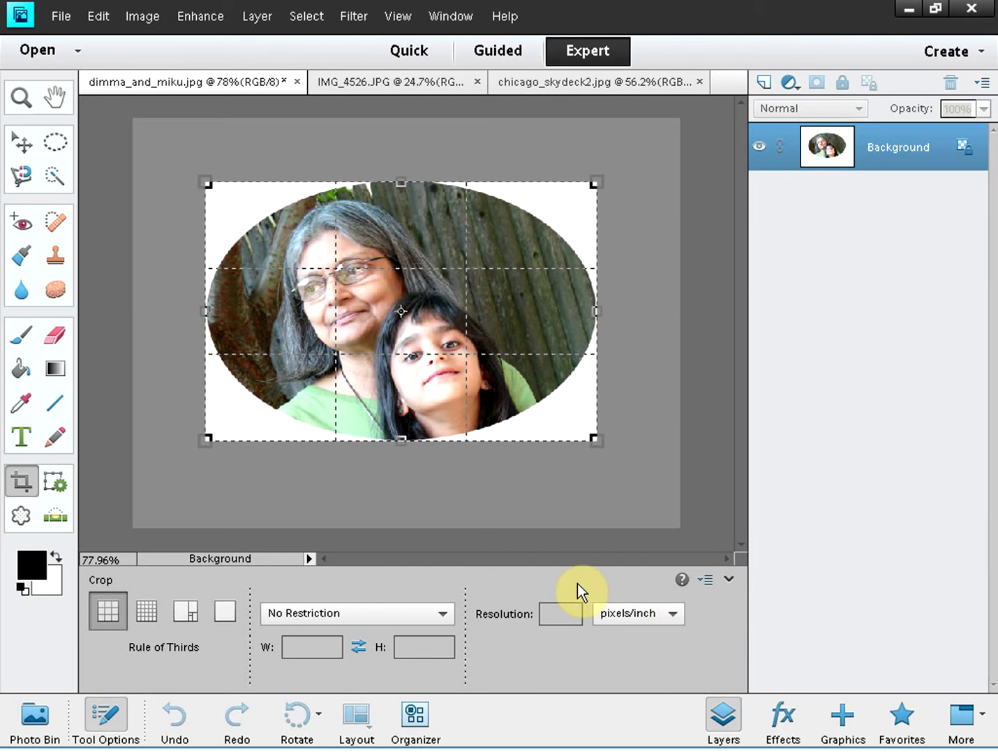
click(524, 456)
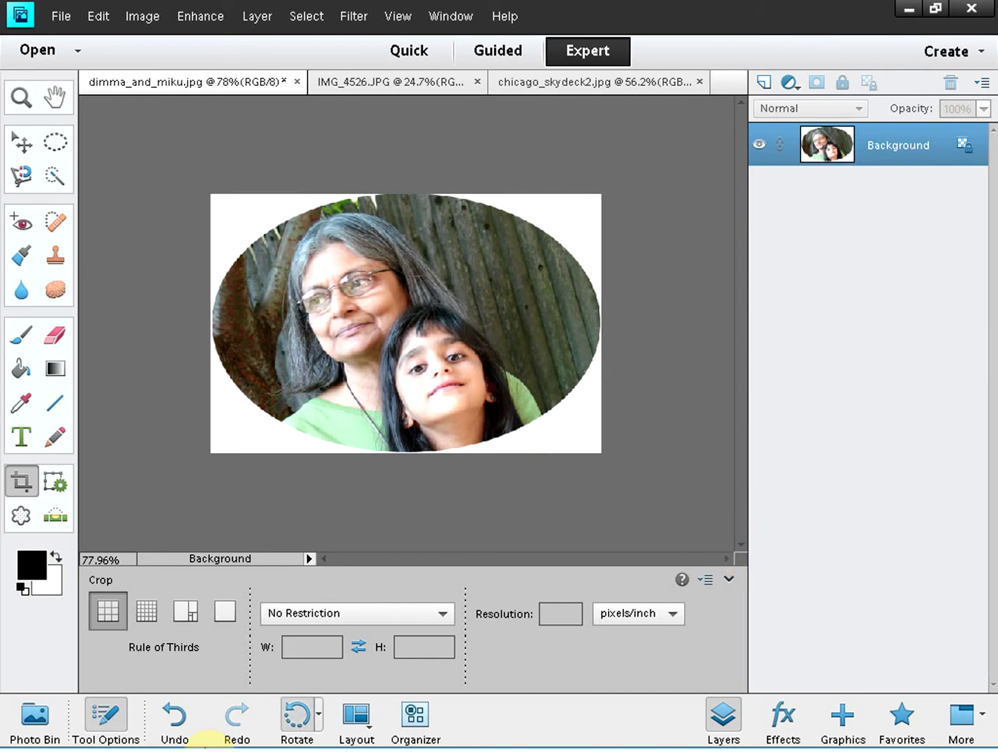
click(186, 731)
- Undo back to the original photo, removing the white fill and oval selection
click(184, 731)
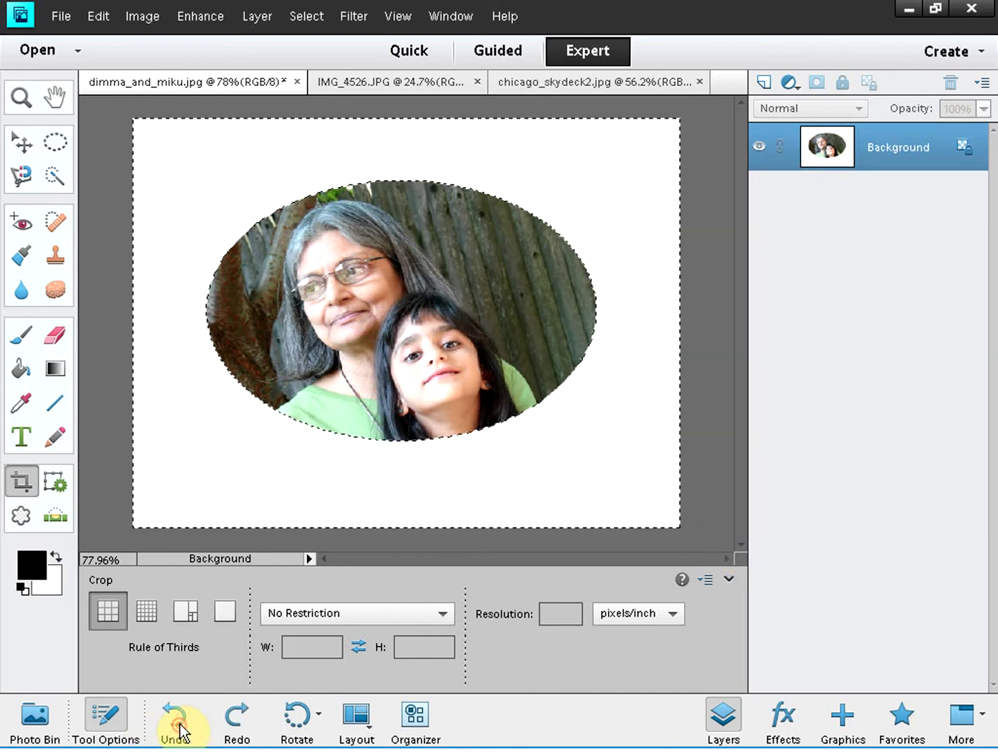
click(181, 732)
click(180, 730)
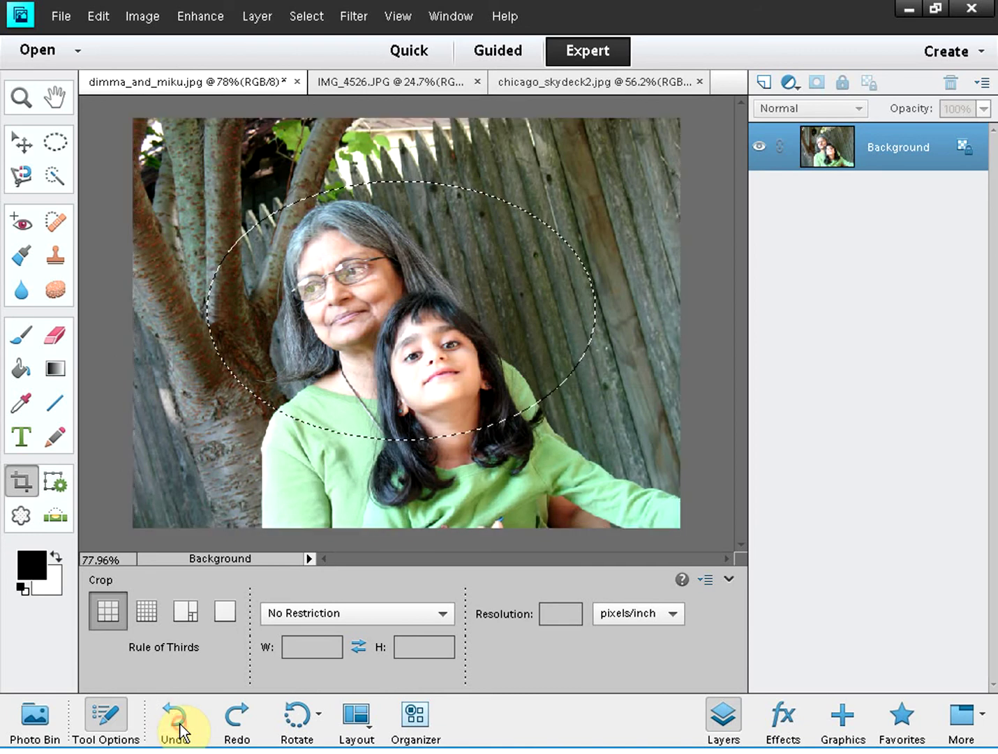
click(180, 729)
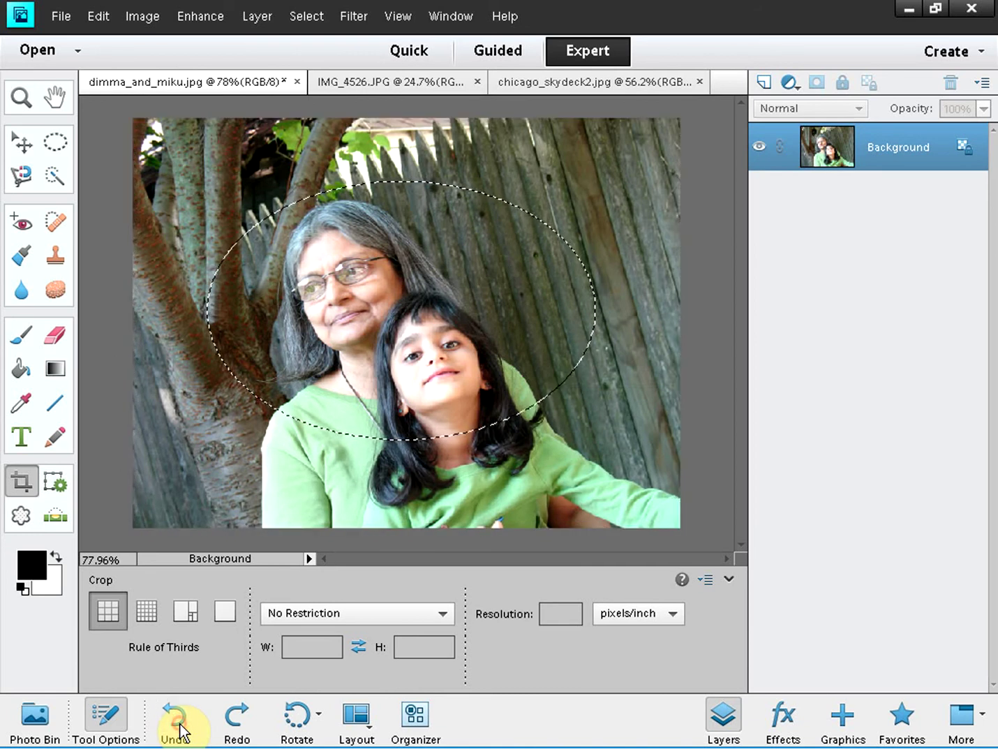
click(180, 730)
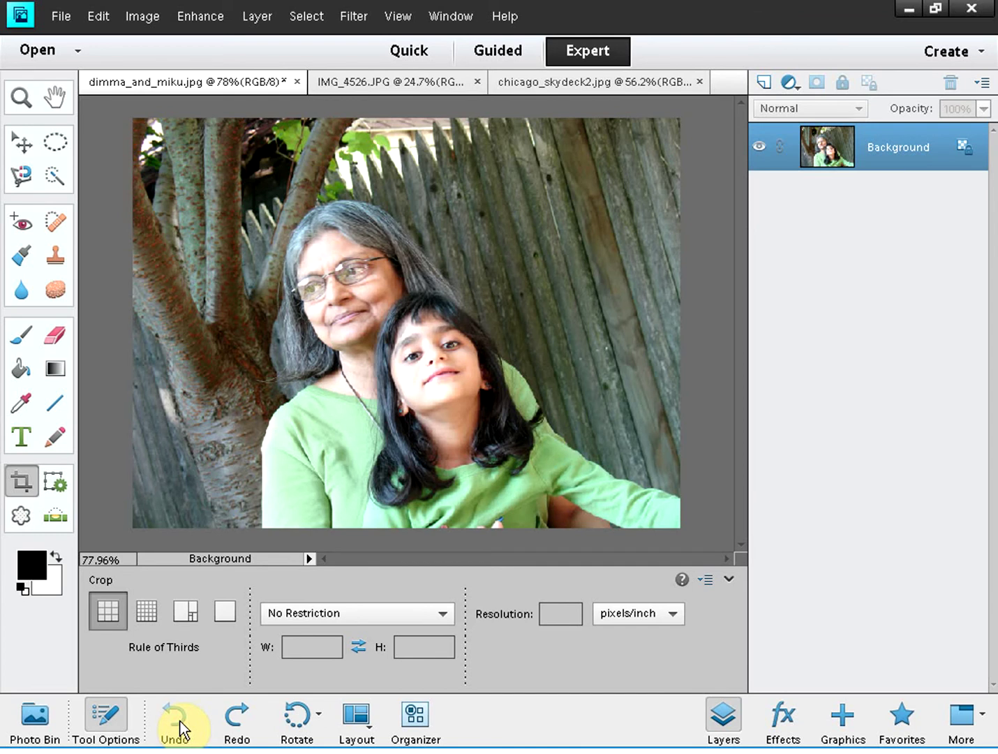
- Draw a 150:150 fixed-ratio elliptical selection and move it over both faces
click(55, 143)
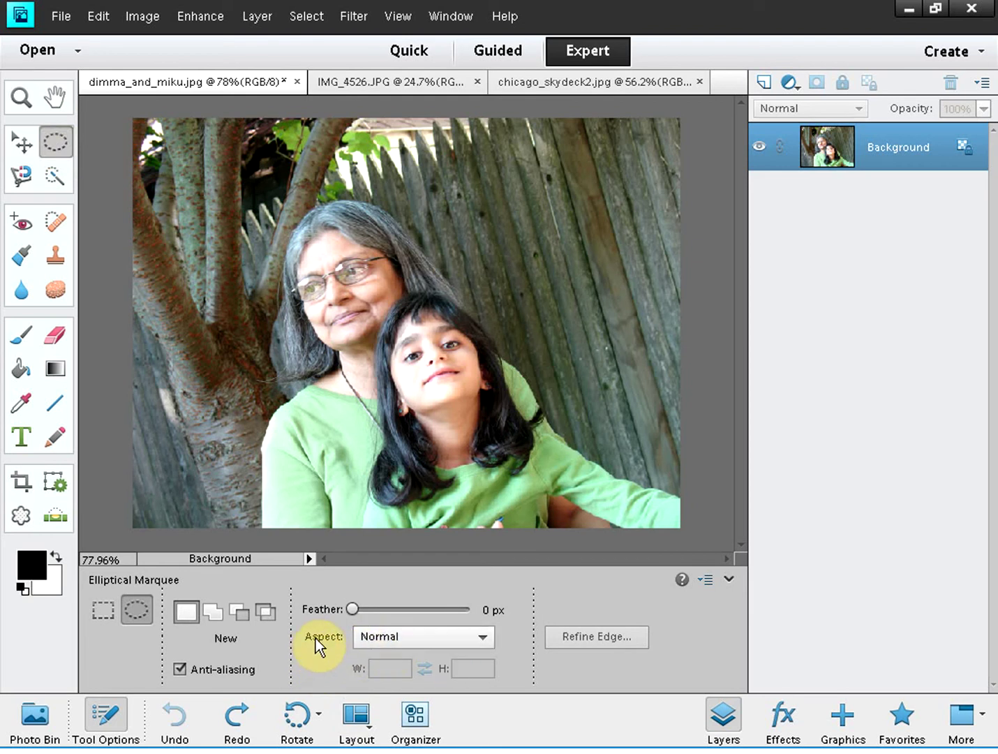
click(484, 638)
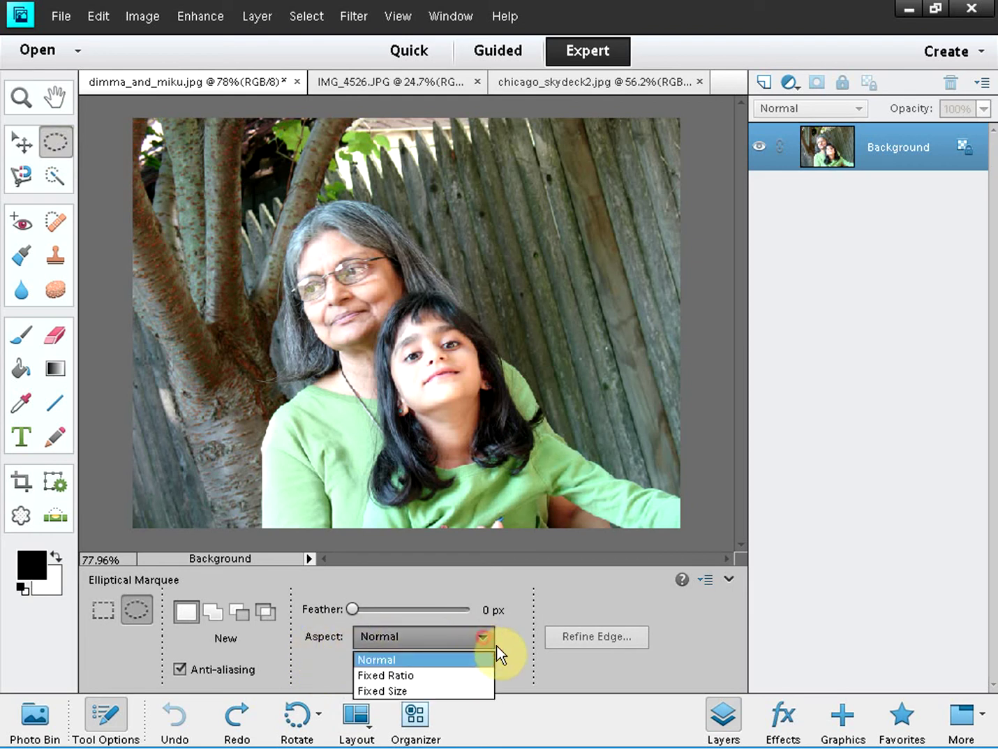
click(378, 675)
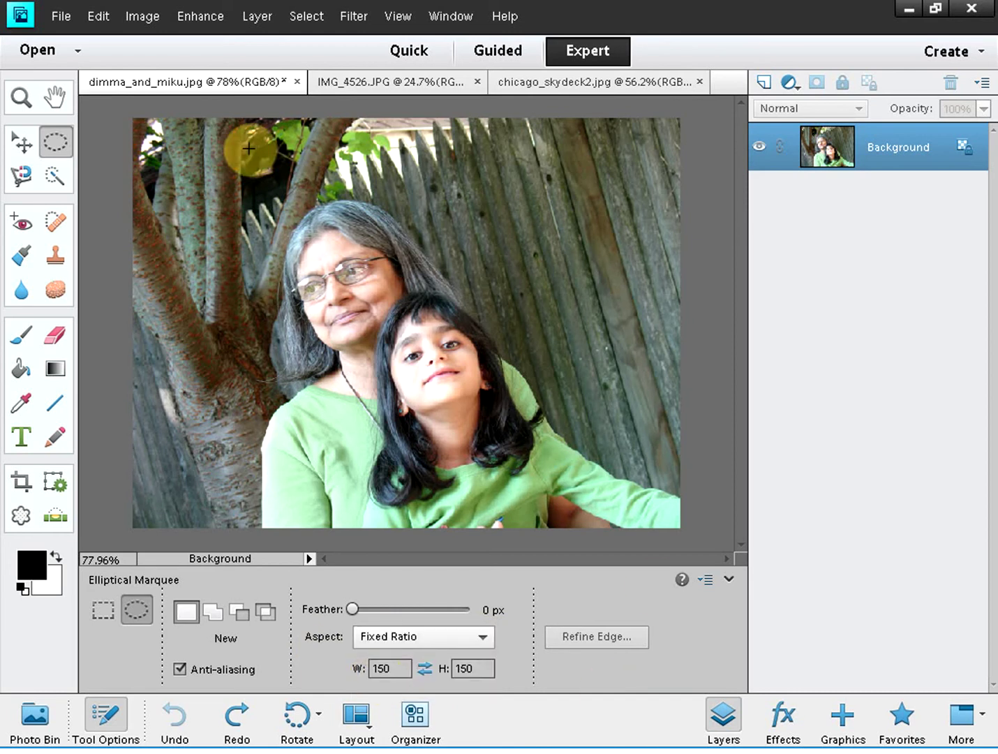
drag(250, 223, 742, 528)
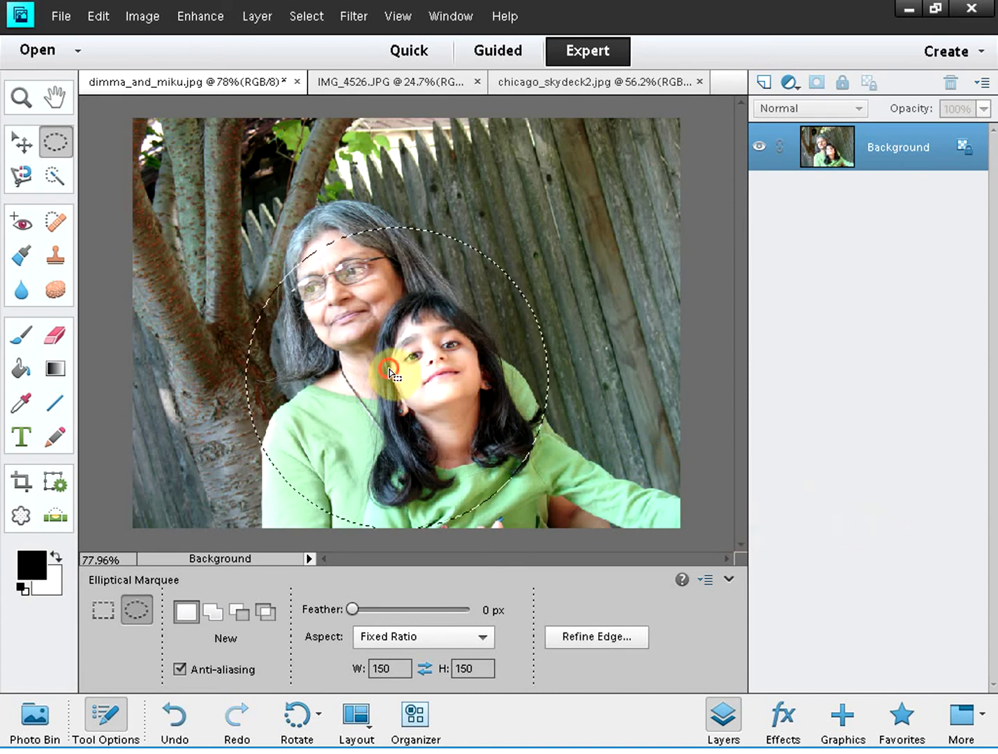
drag(396, 374, 374, 306)
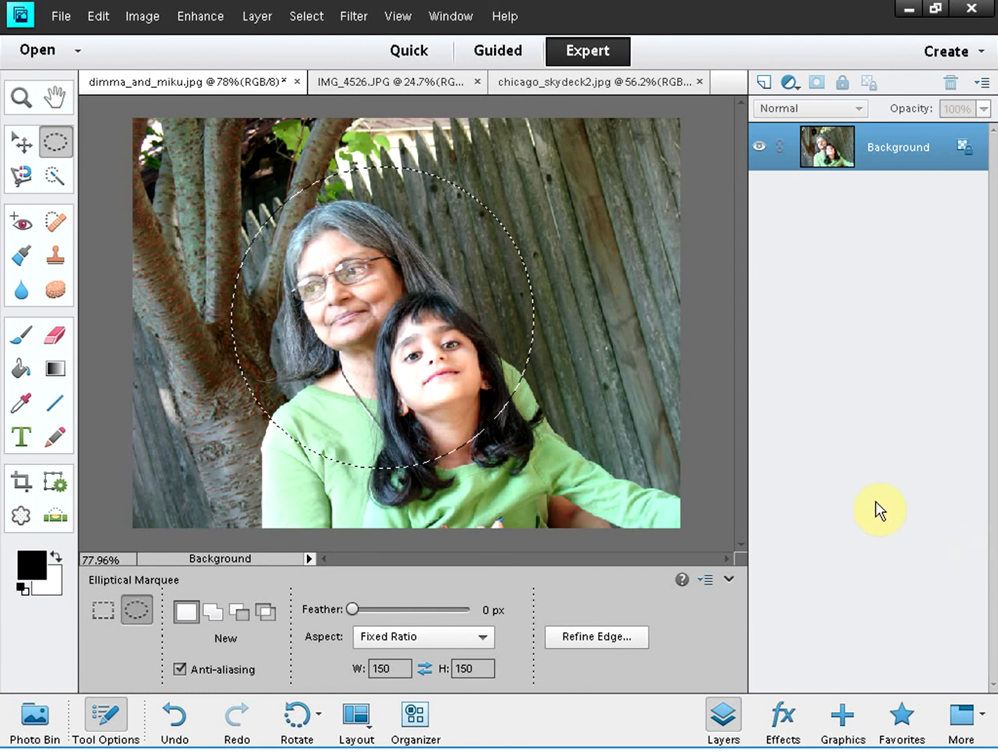
click(305, 17)
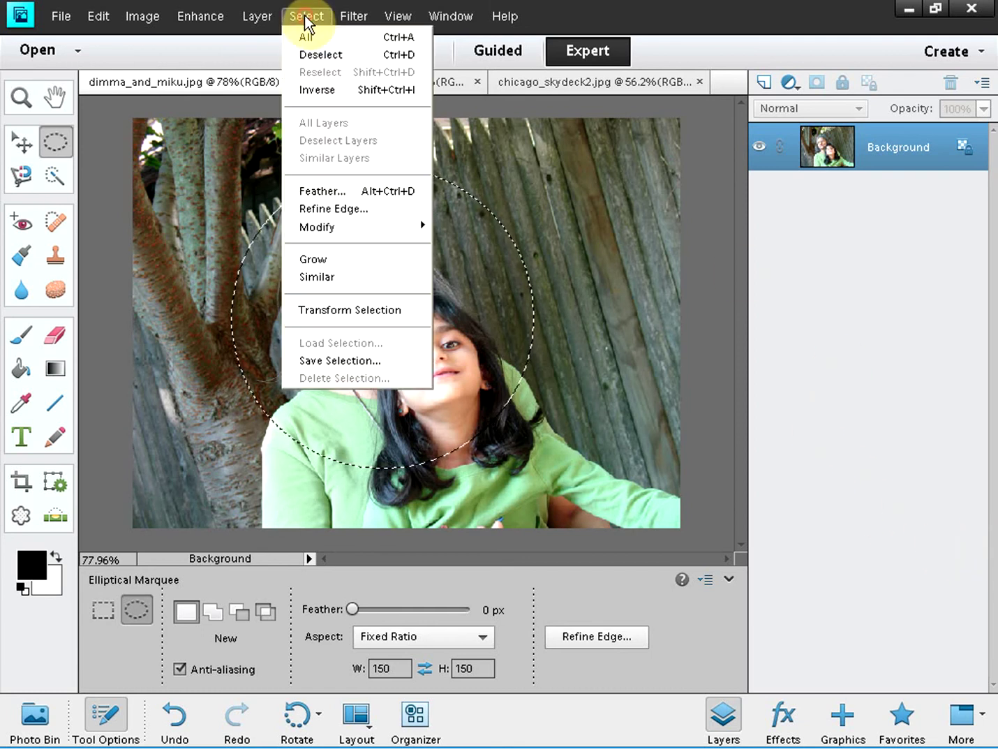
- Invert the circle selection, fill the outside white, then bring up IMG_4526.JPG
click(316, 89)
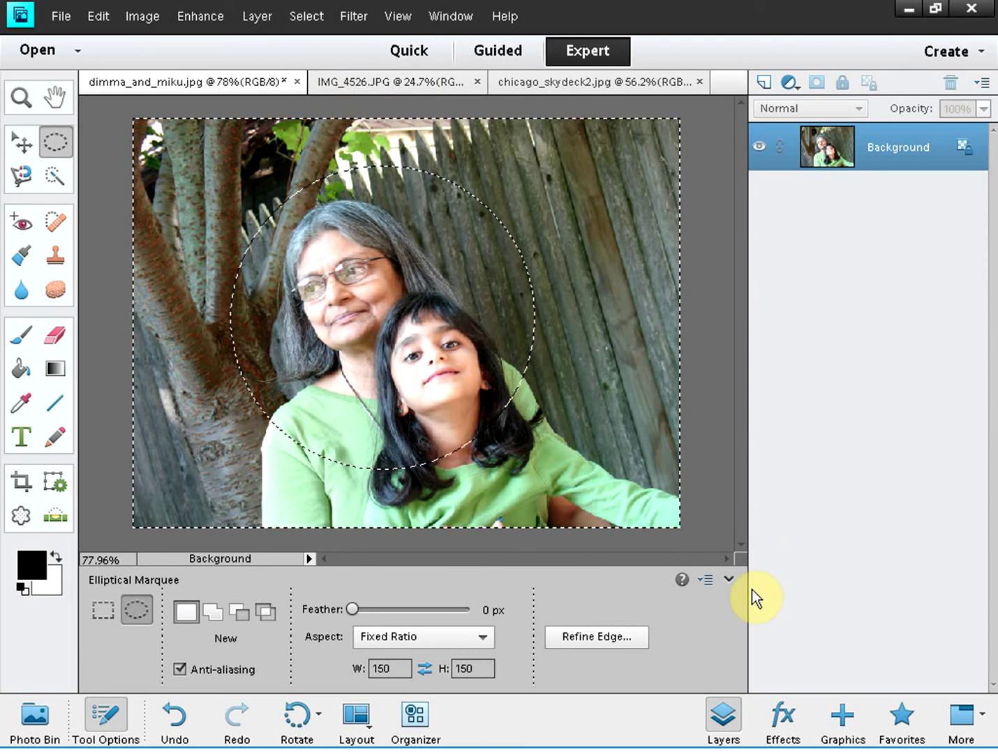
key(Delete)
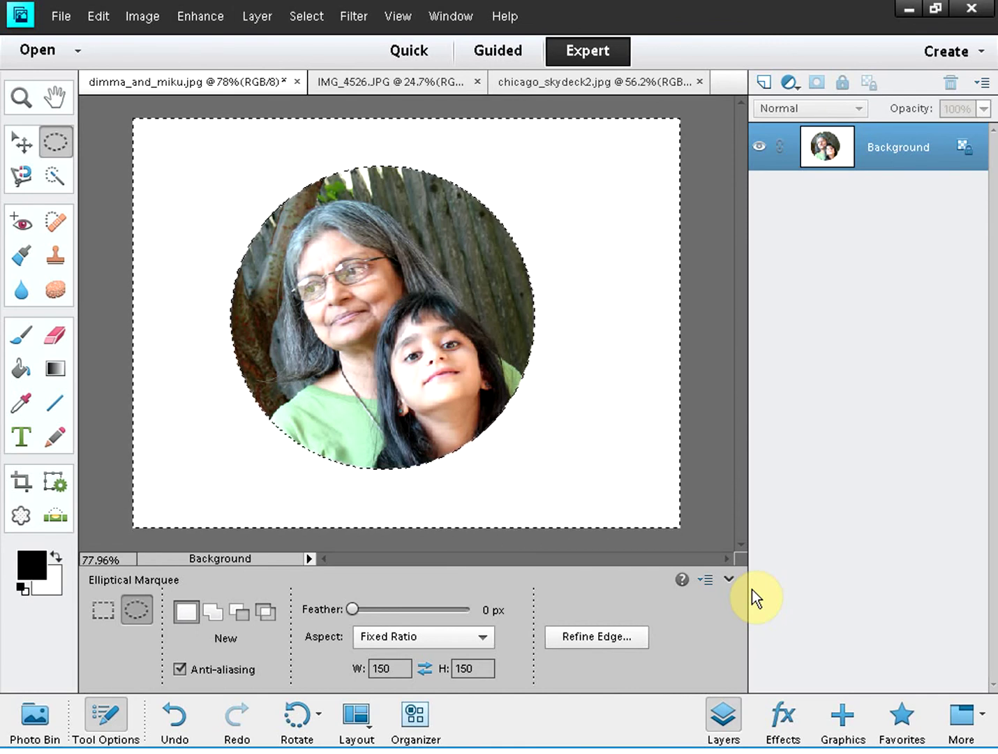
click(390, 80)
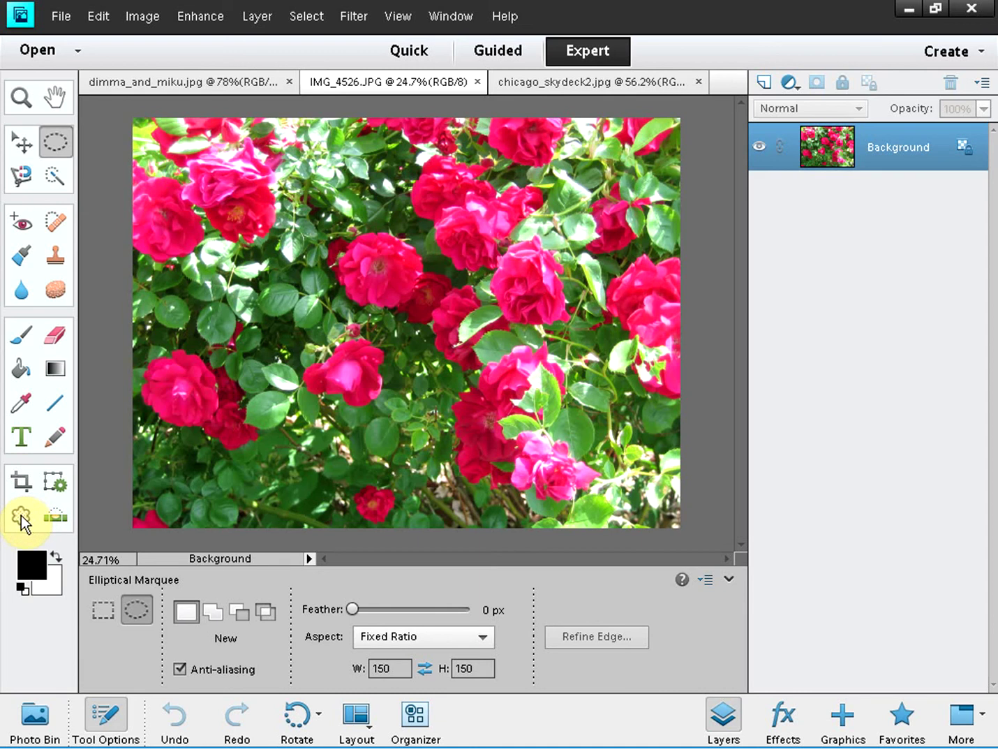
- Drag the Face 9 cookie cutter shape out over the roses photo
click(20, 515)
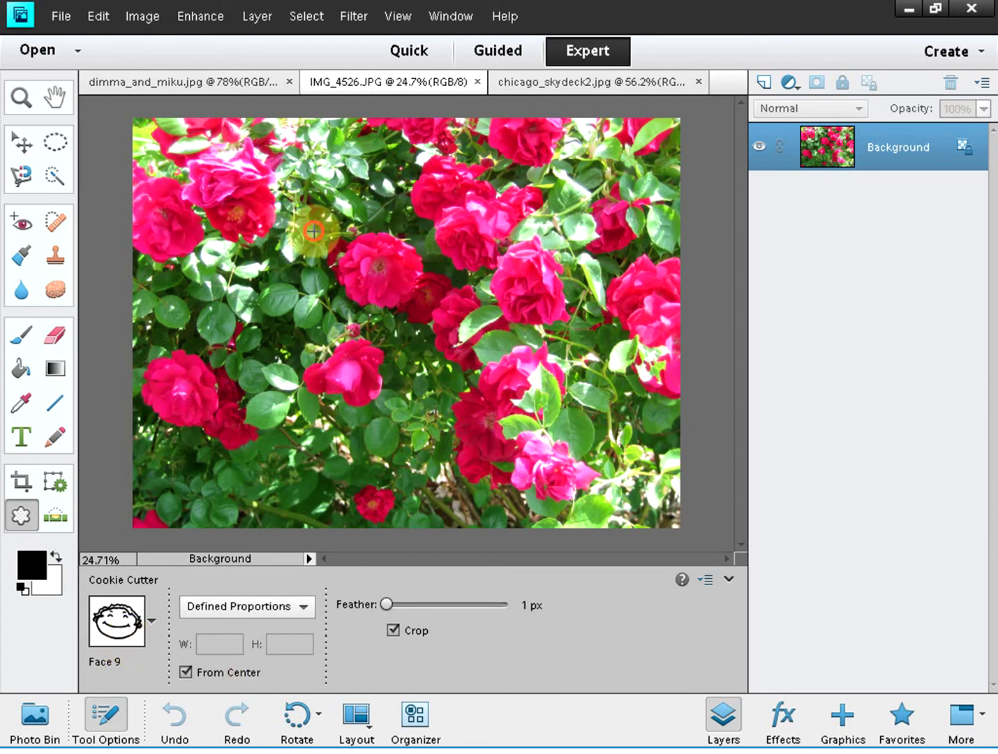
drag(314, 231, 520, 398)
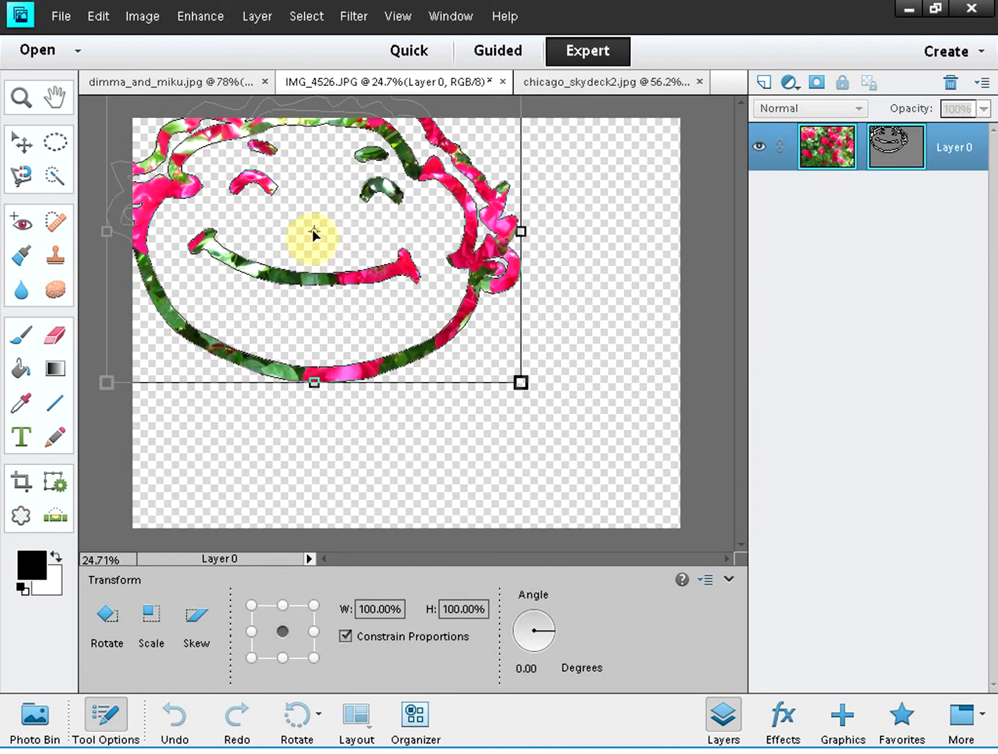
- Move the Face 9 cut-out toward the centre, nudge it up-right, and commit it
drag(314, 230, 442, 334)
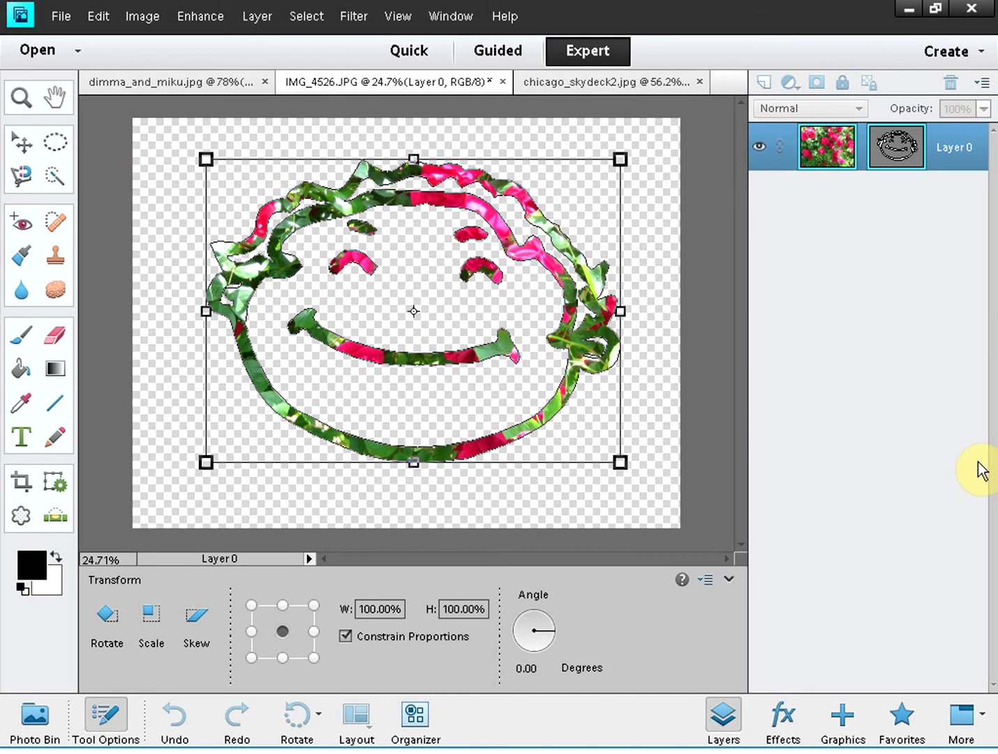
drag(416, 316, 454, 283)
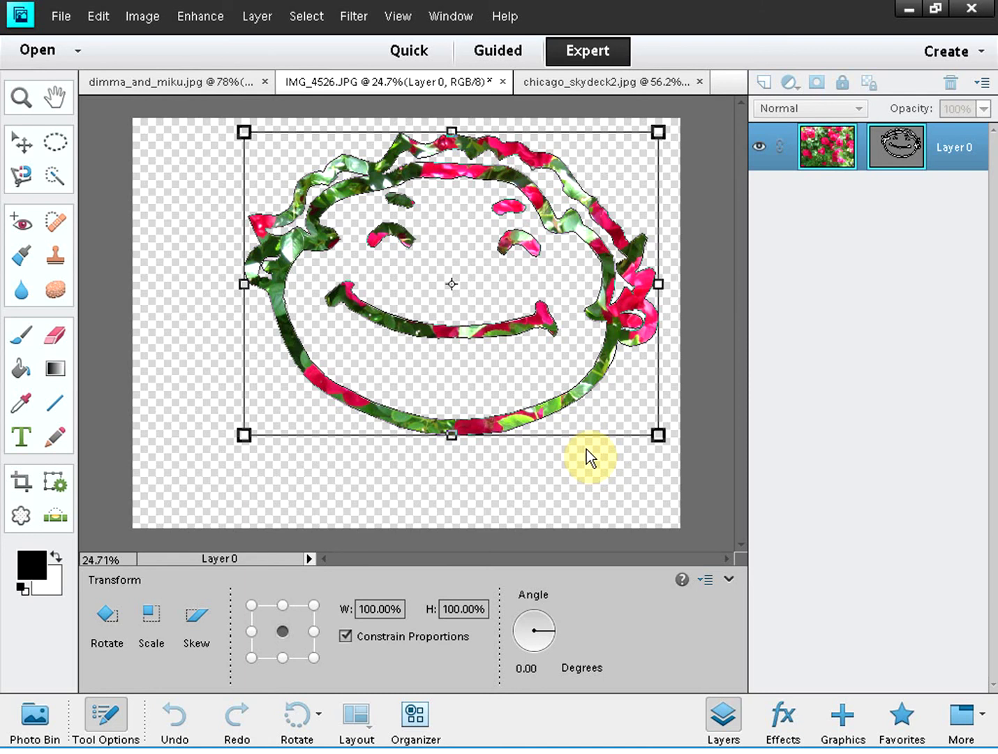
key(Return)
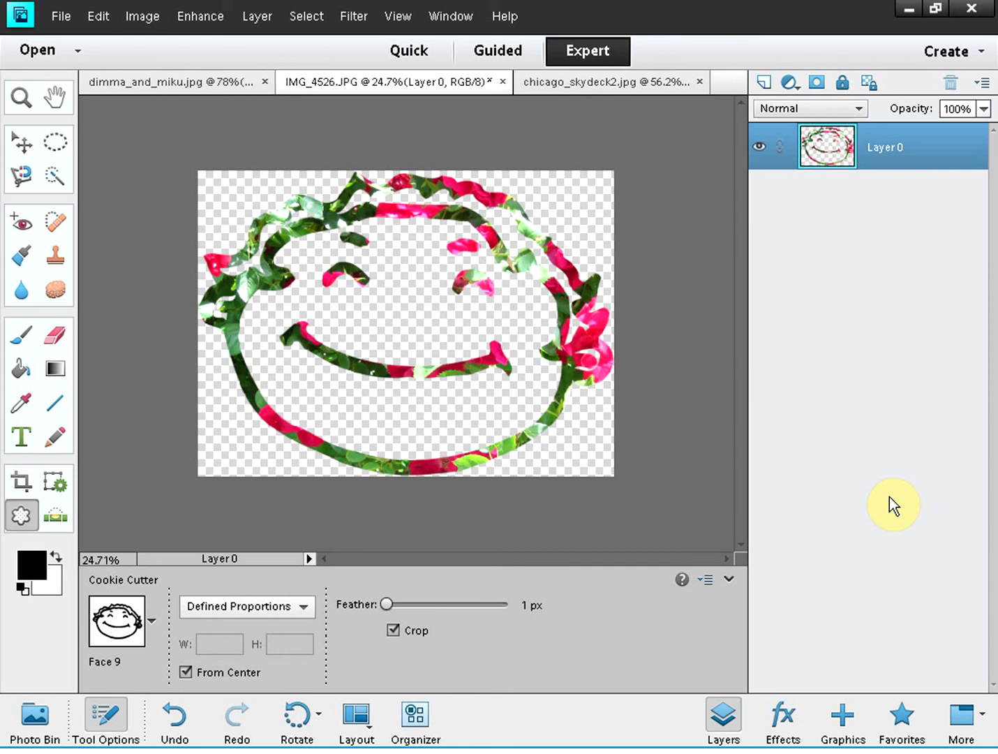
click(588, 78)
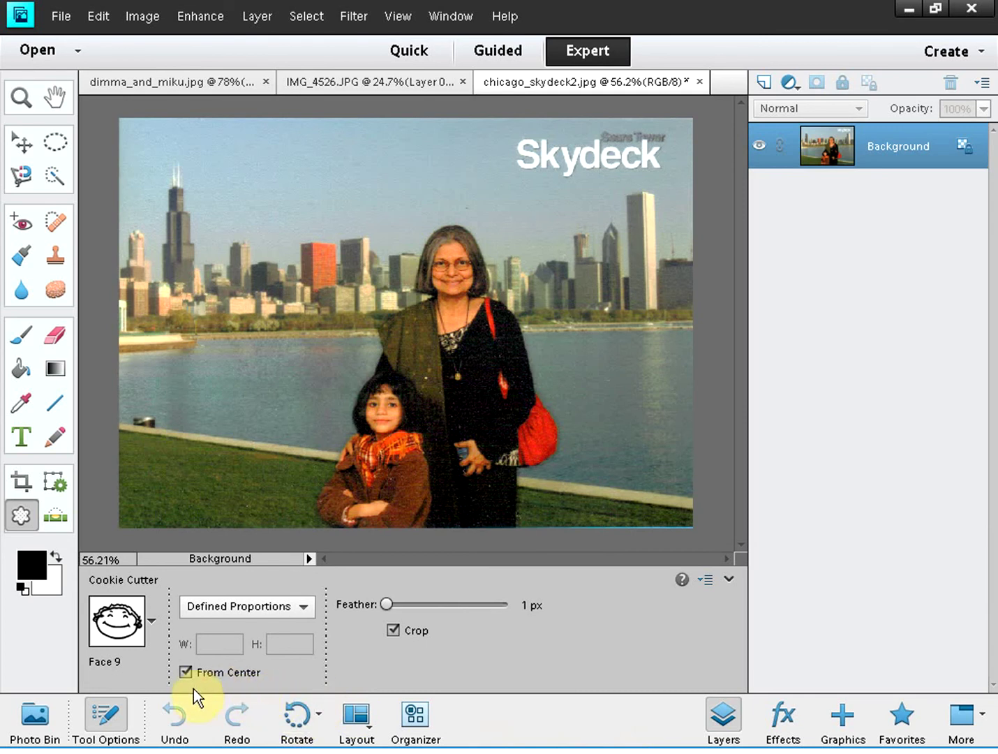
- Choose the Rabbit shape from the Animals category of the cookie cutter shapes
click(152, 621)
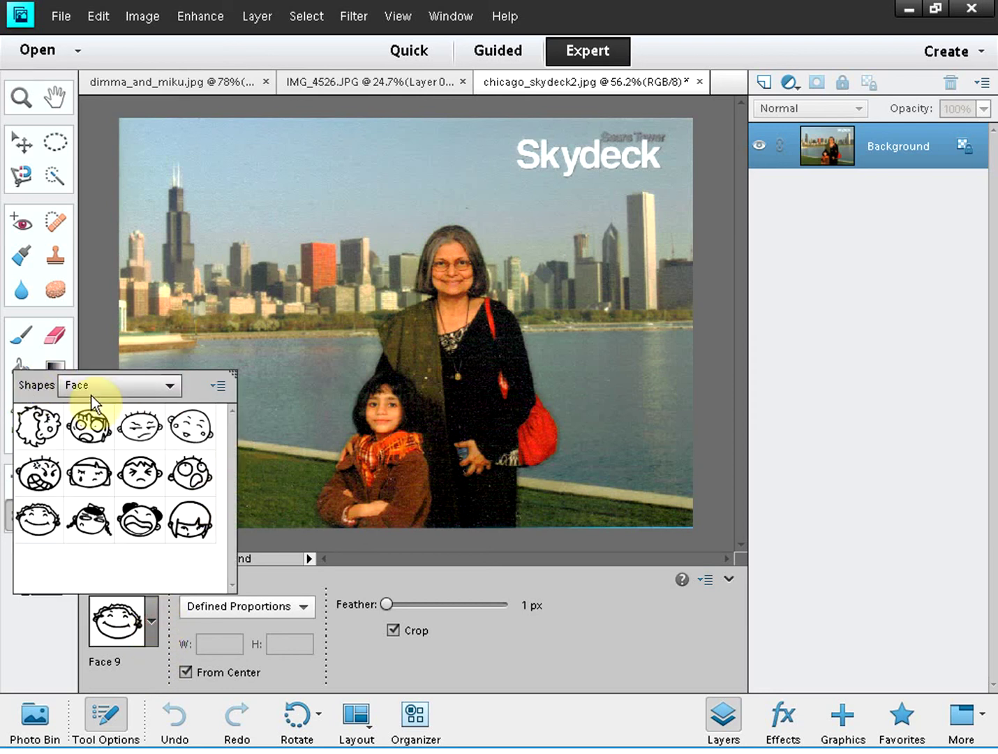
click(170, 387)
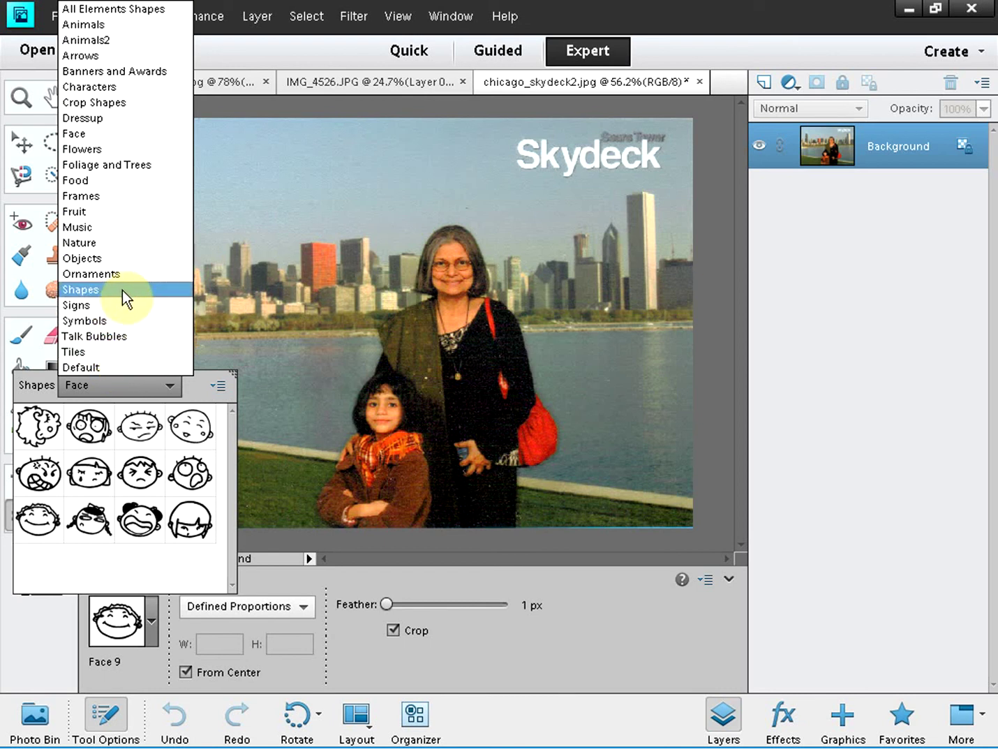
click(82, 25)
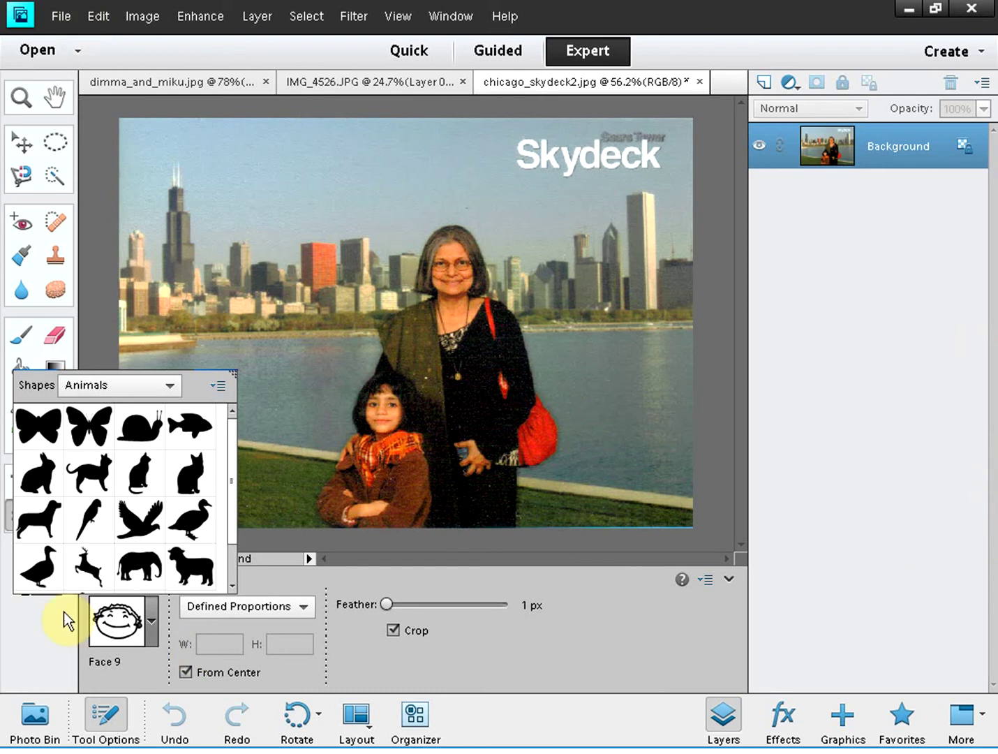
click(42, 485)
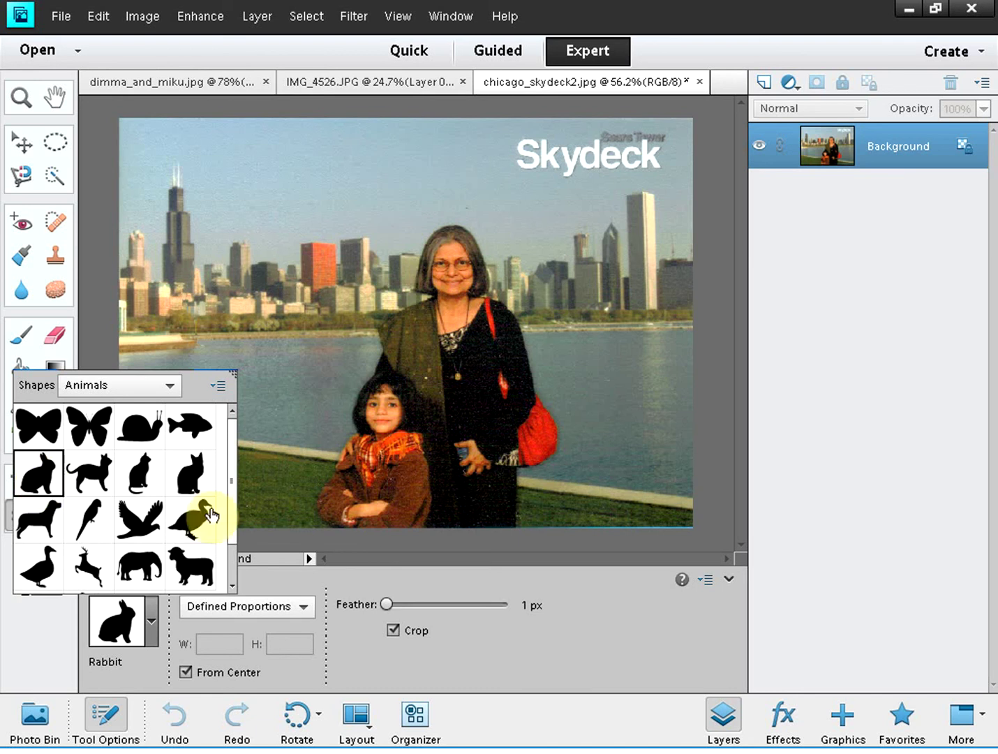
click(289, 469)
- Drag the Rabbit cutter over both people, enlarge it to about 116%, and commit
drag(289, 469, 584, 290)
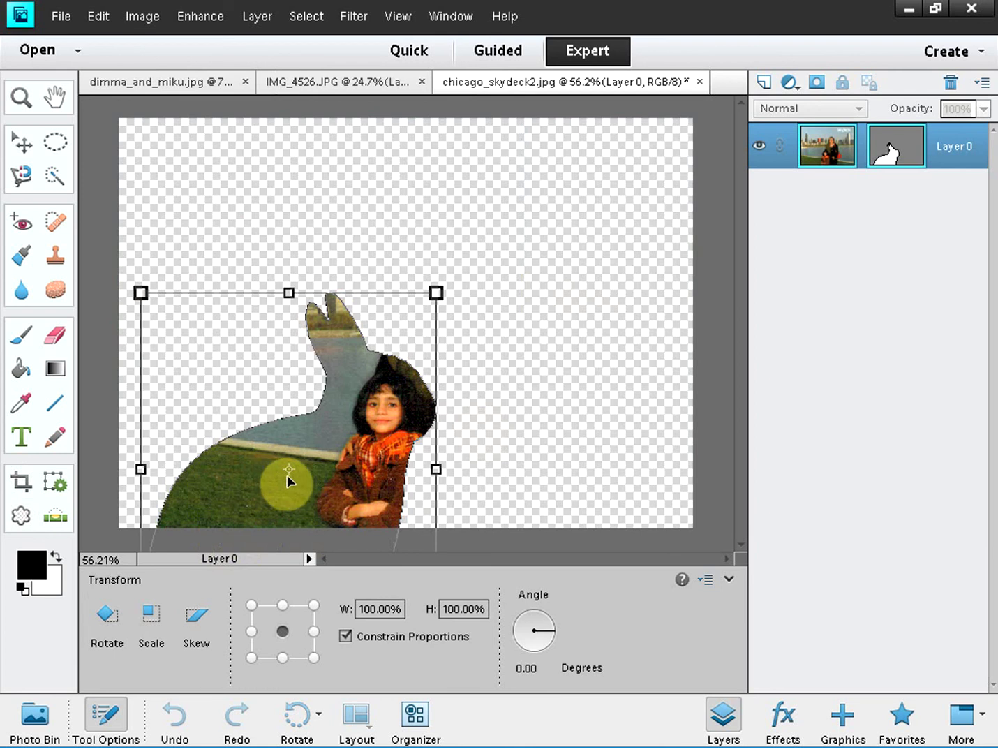
drag(292, 471, 396, 337)
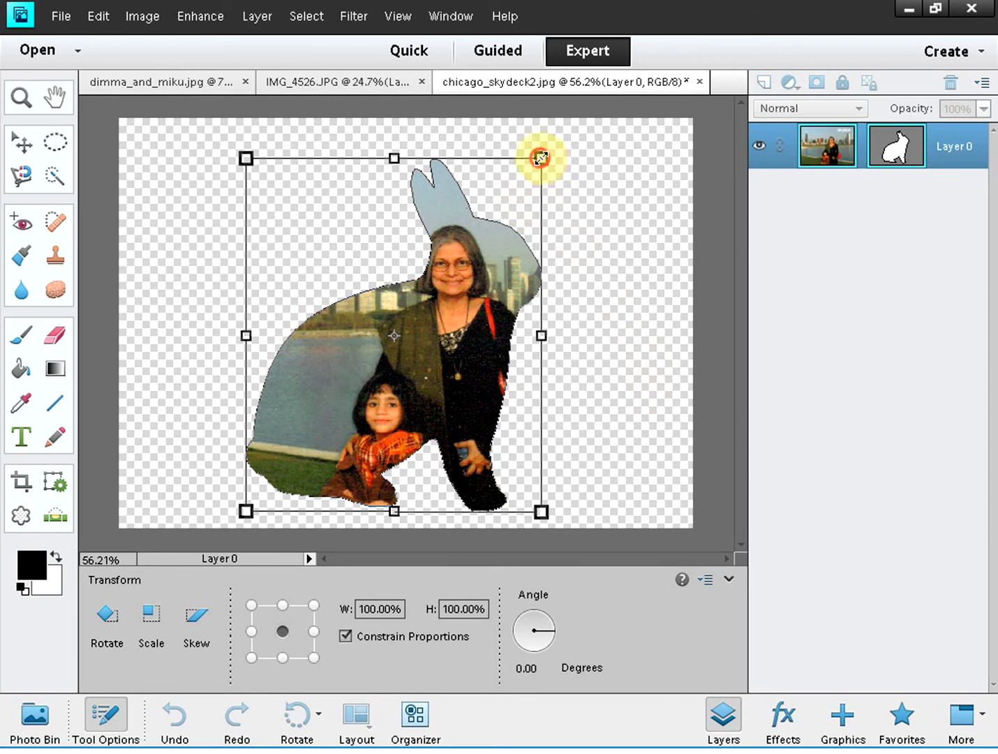
drag(541, 157, 563, 111)
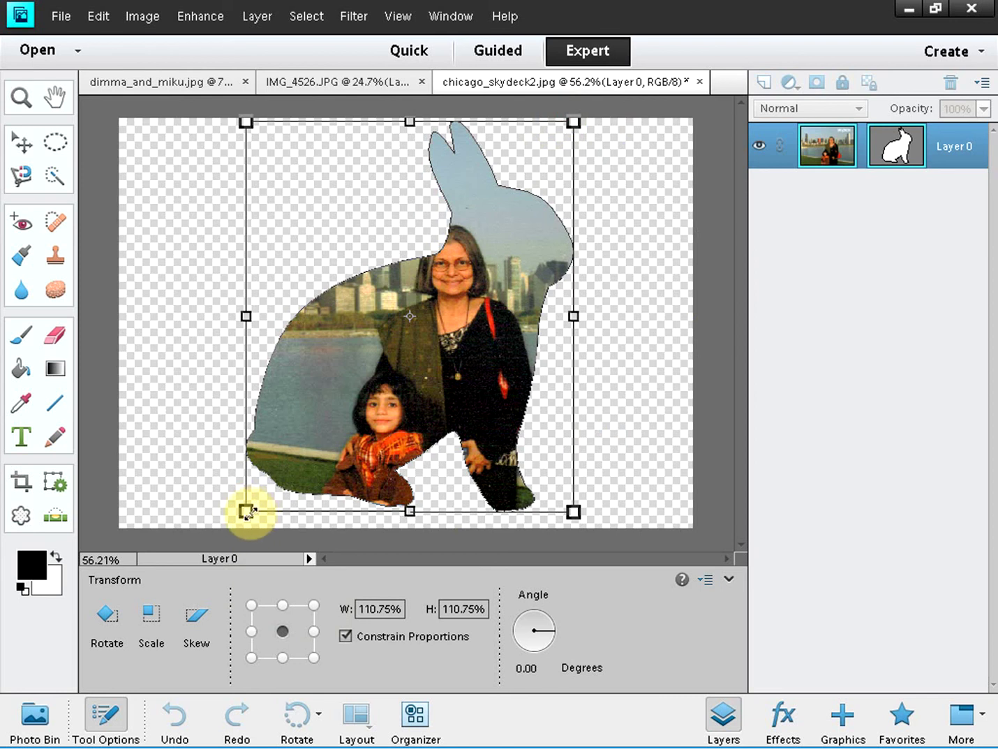
drag(247, 509, 234, 523)
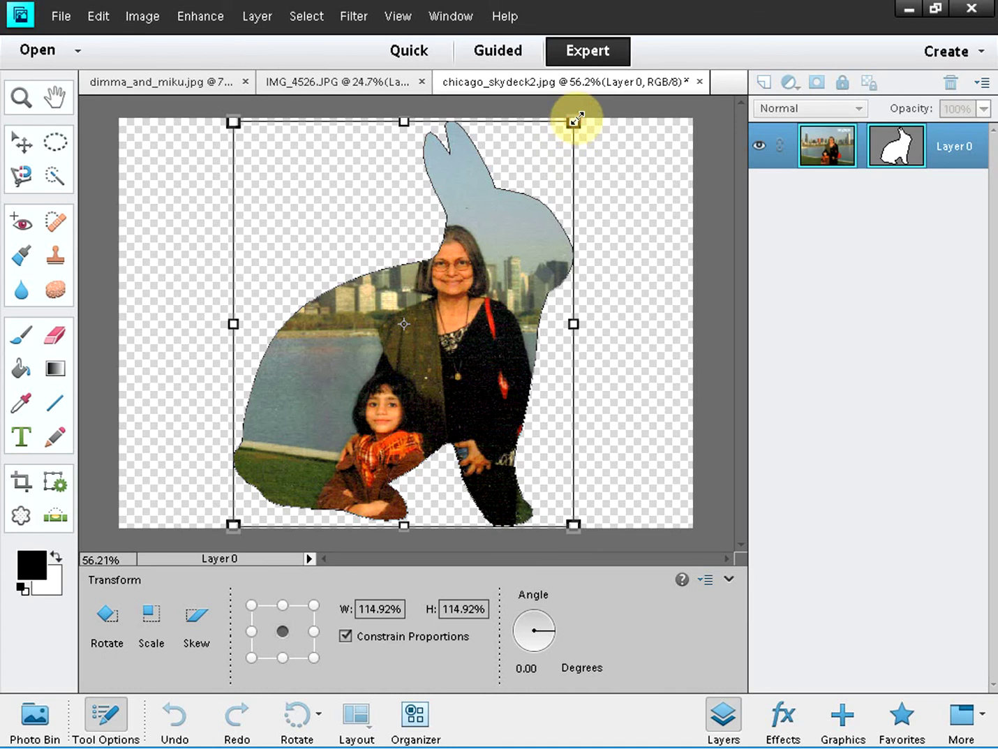
drag(573, 120, 577, 117)
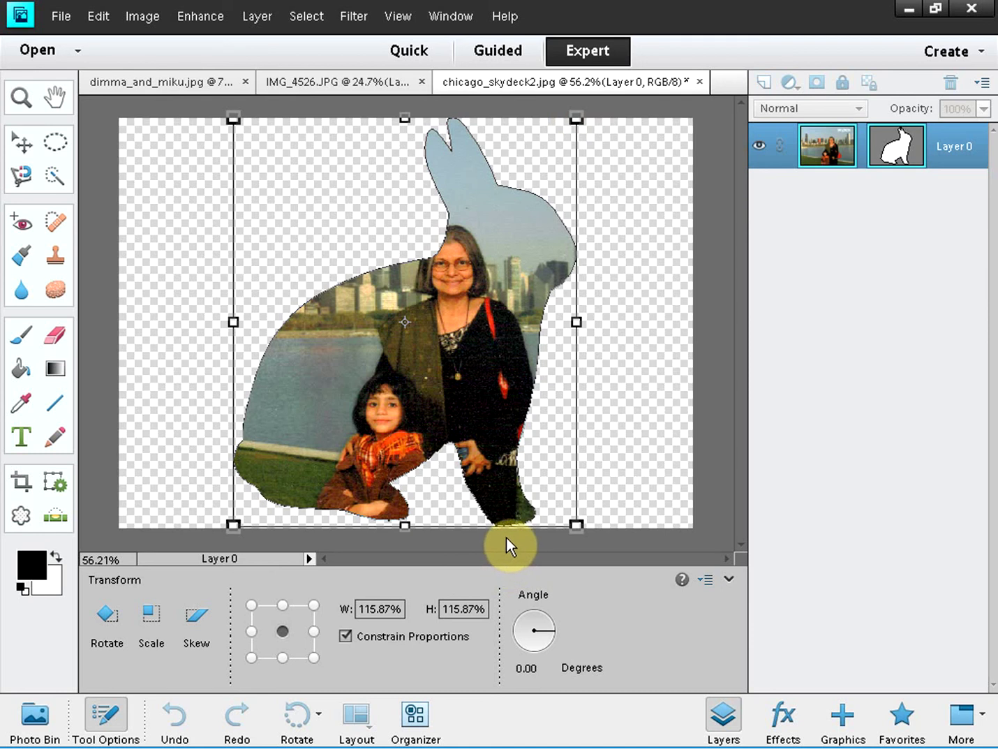
key(Return)
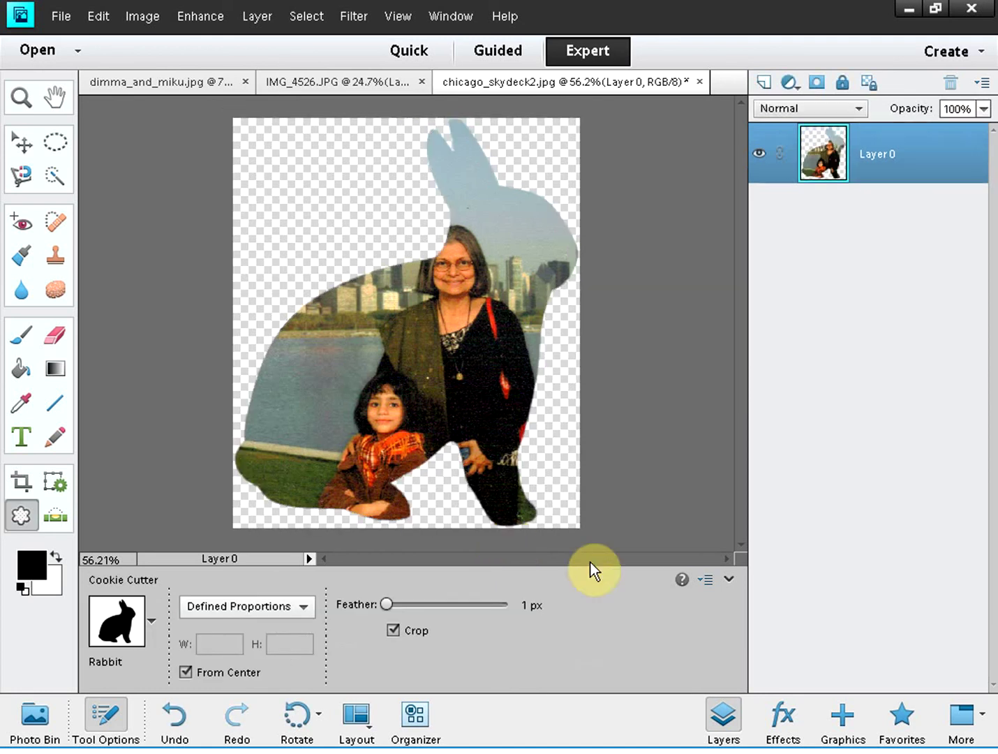